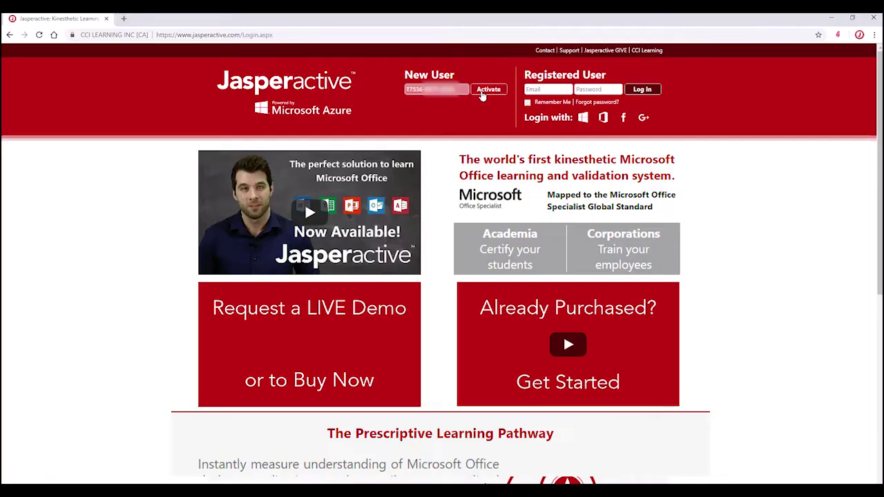
Step: Activate the code without linking an outside account, and select Male as the gender
click(489, 90)
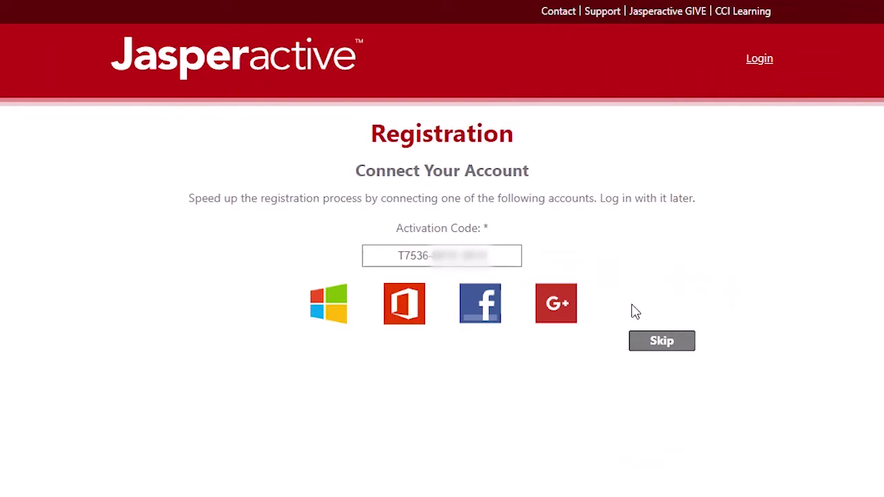
click(660, 342)
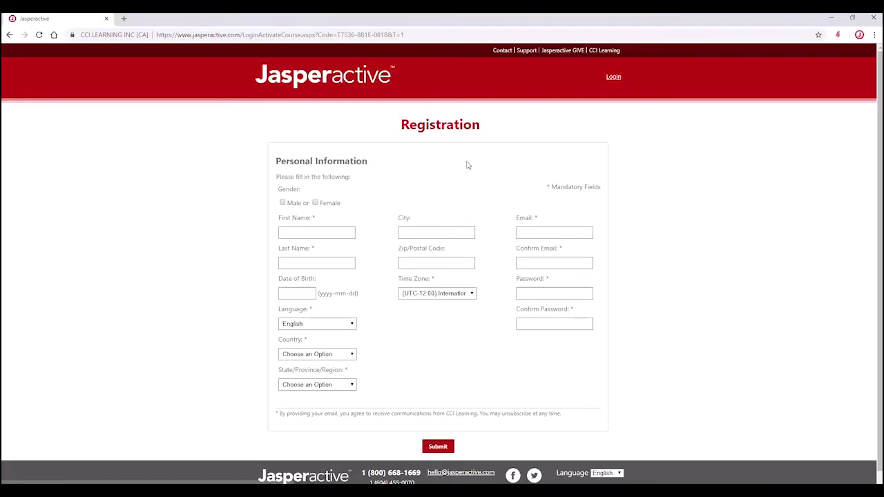
click(289, 205)
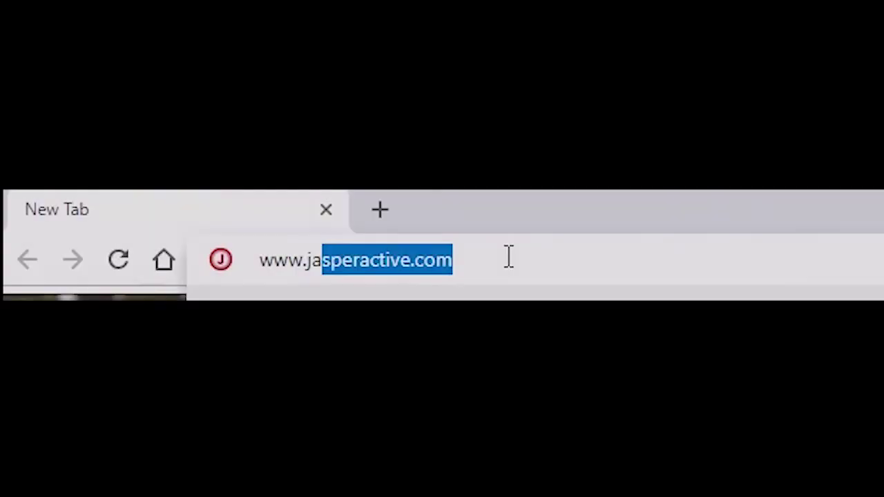
Step: Go to jasperactive.com and log in as the teacher
text(speractiv)
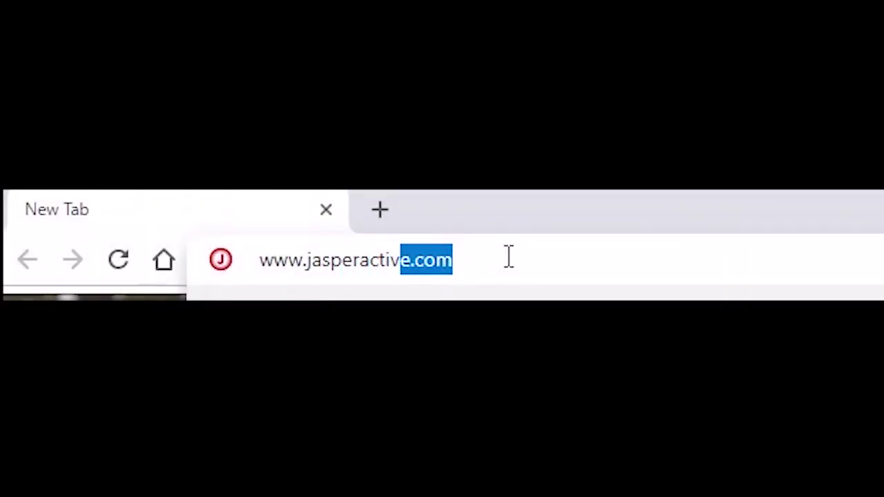
key(Right)
key(Return)
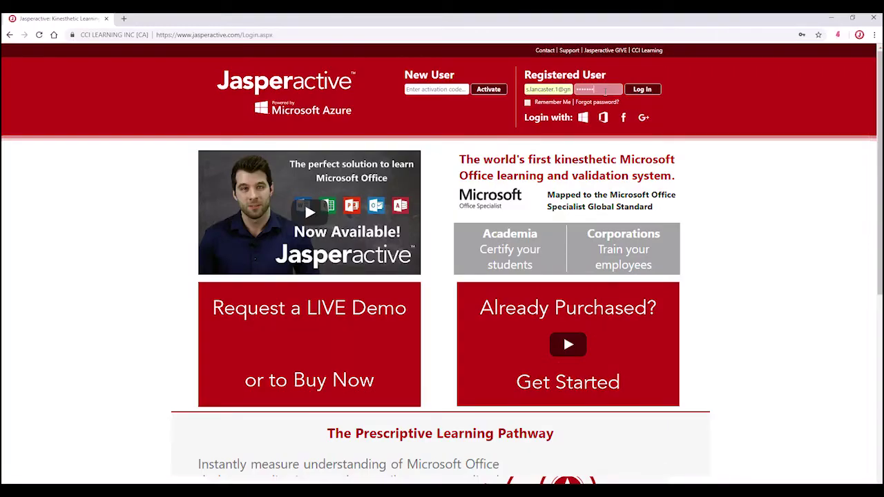
key(Return)
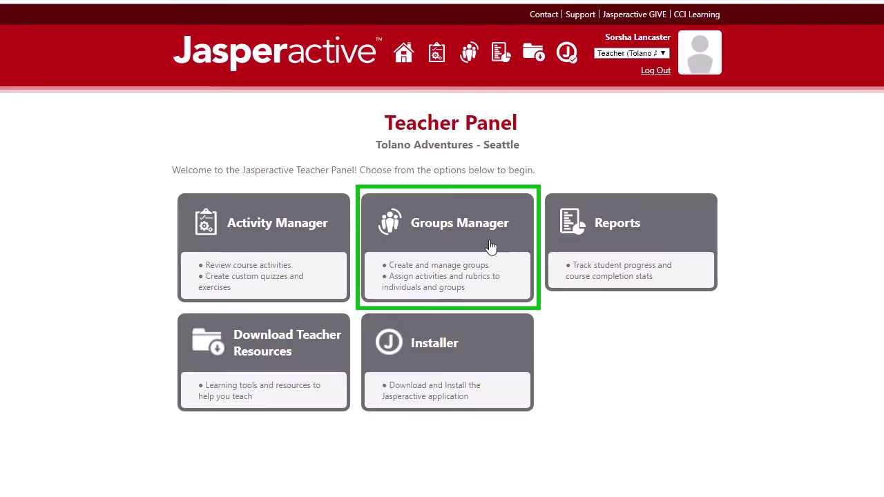
Step: In Groups Manager, add a new group named 'Period 3' on the license running to 2019-09-17
click(489, 244)
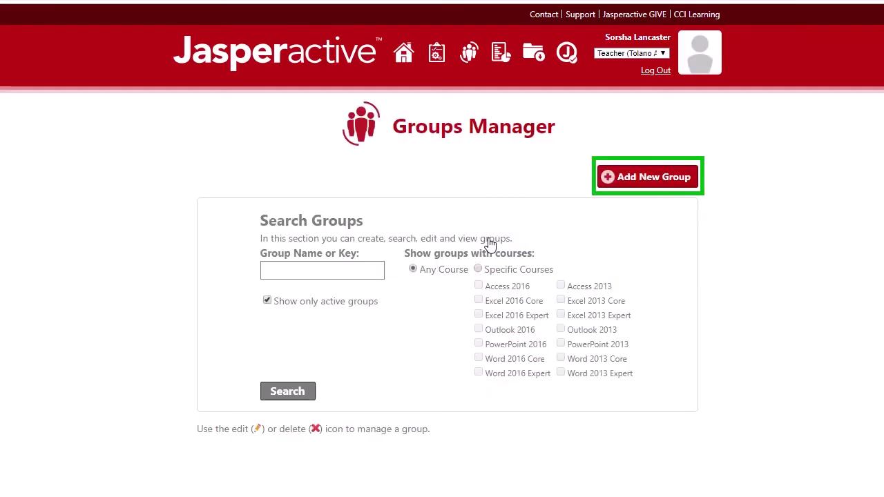
click(668, 184)
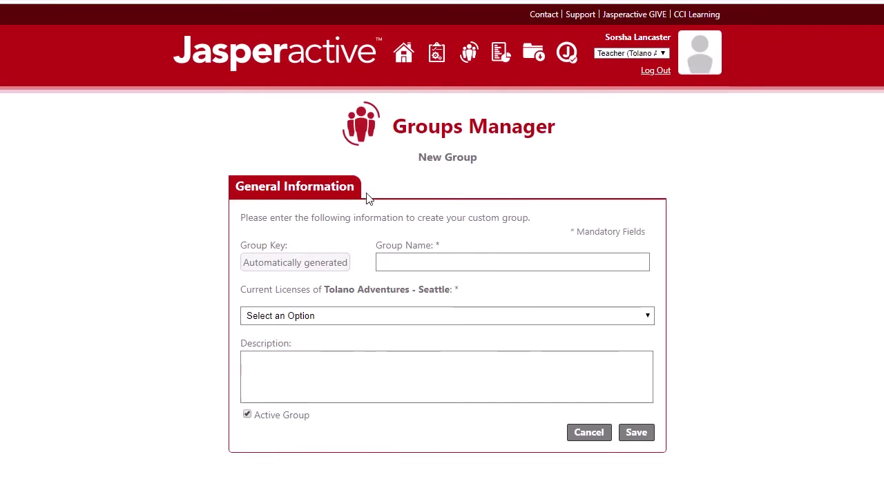
click(393, 262)
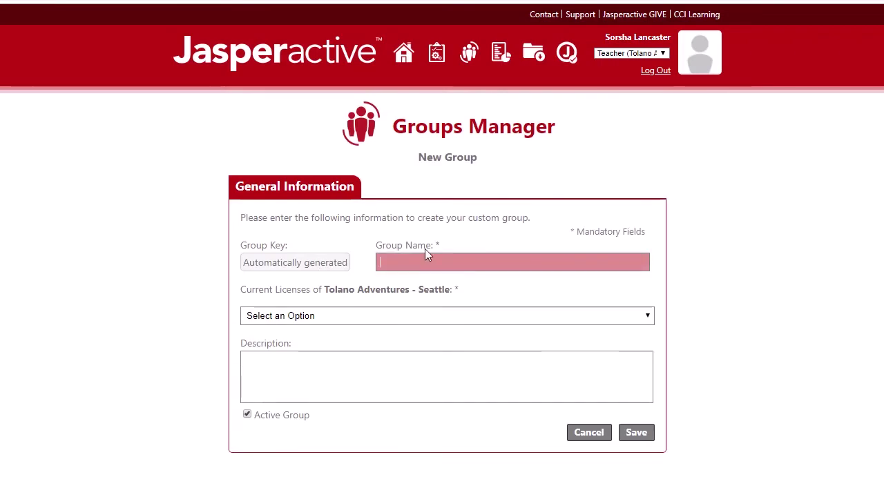
text(Period 3)
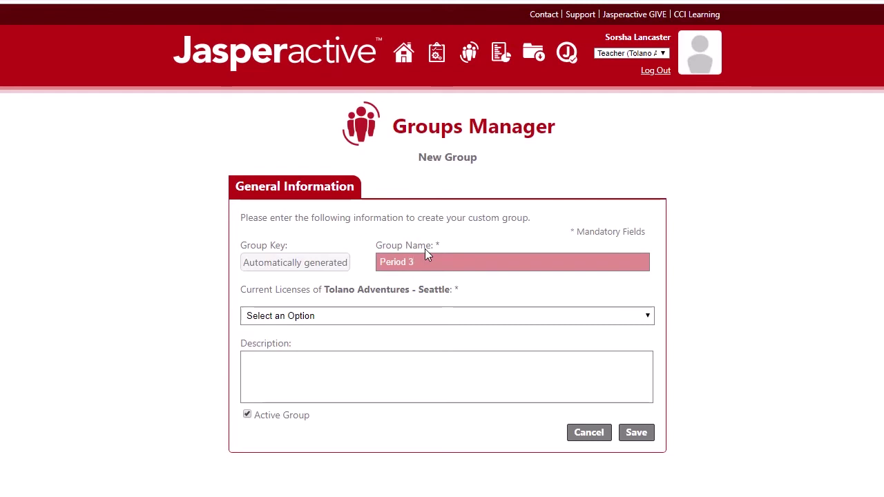
click(425, 317)
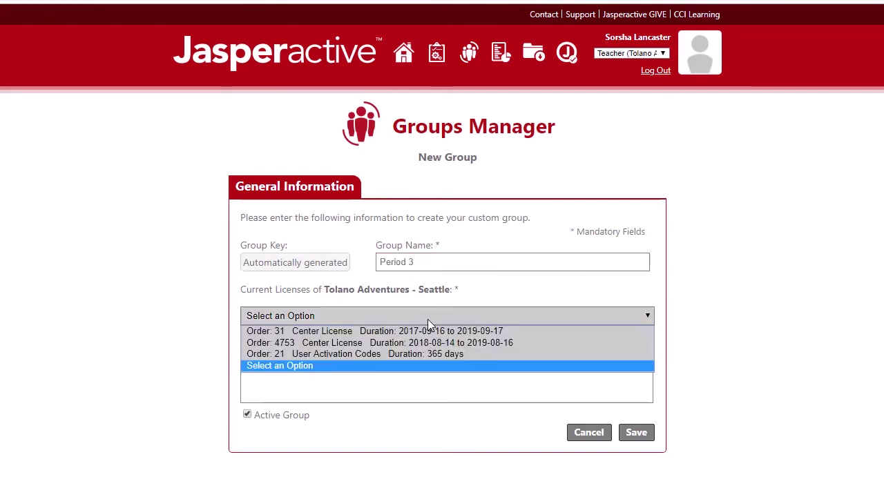
click(525, 332)
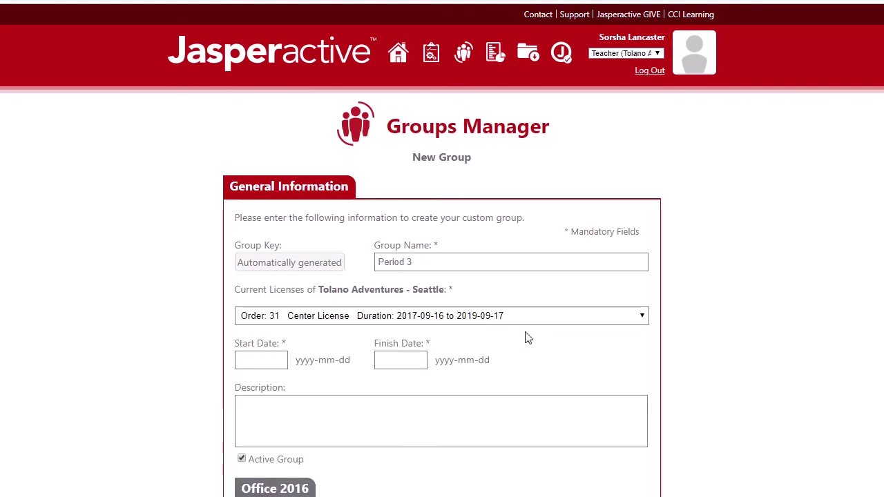
Step: Set the group to run 2018-09-20 to 2019-08-30, described as 'This is a test group'
click(249, 358)
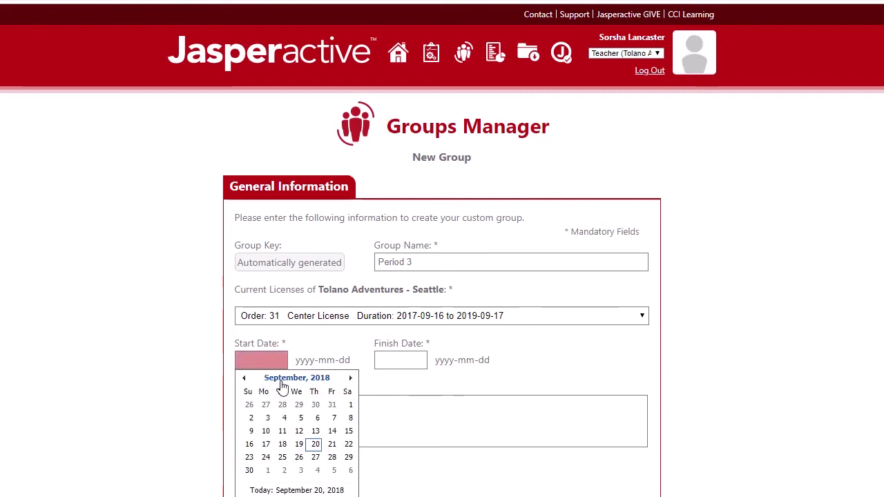
click(316, 444)
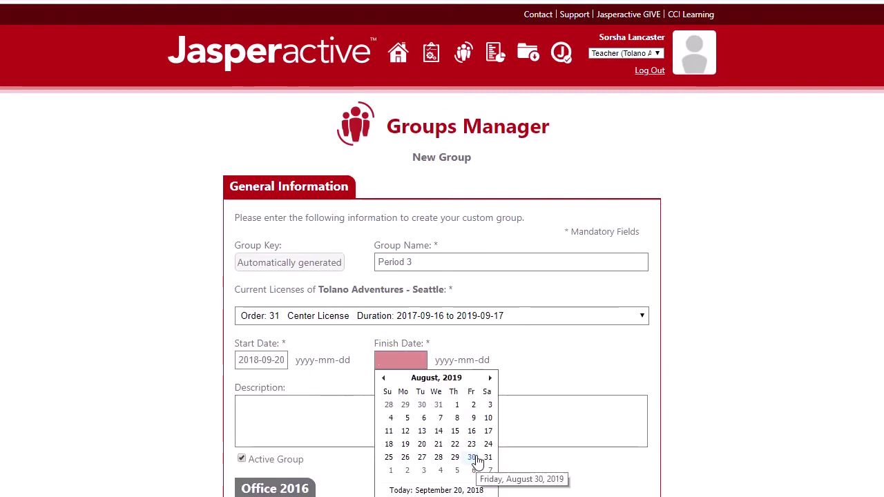
click(474, 457)
click(478, 421)
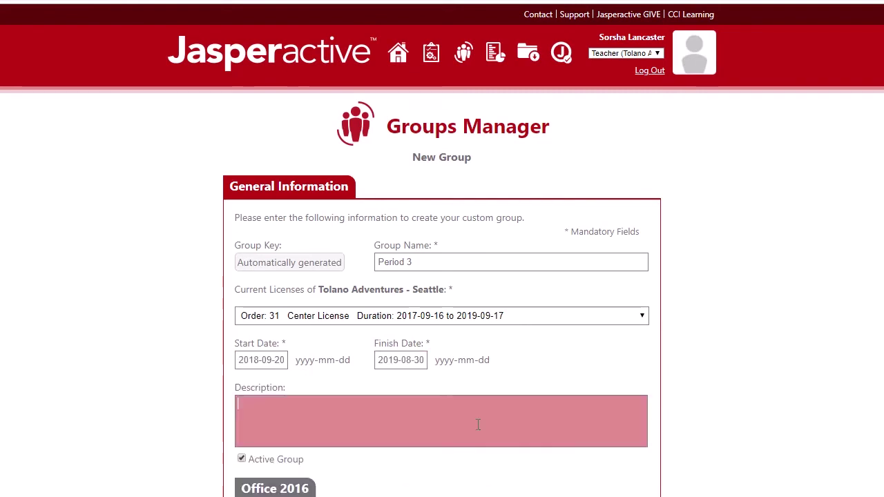
text(This is a tes)
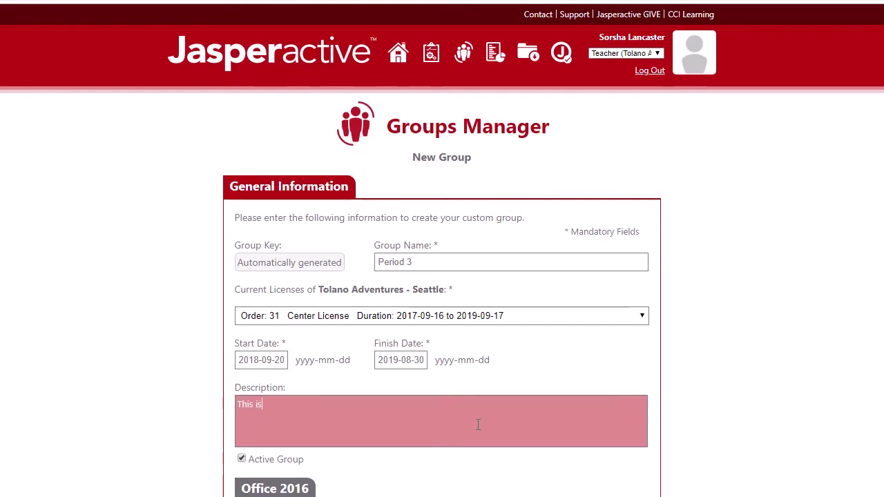
text(t group)
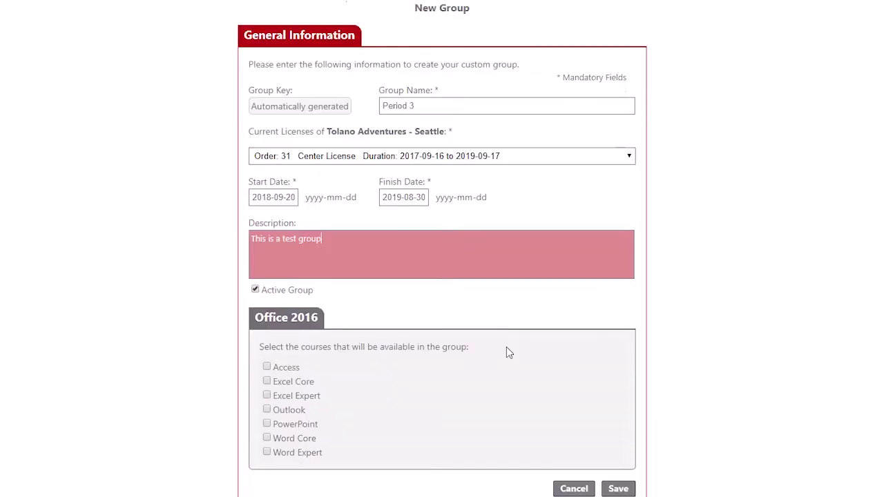
Step: Add the Access, Excel Core, Excel Expert, Outlook, PowerPoint and Word courses, then save
click(292, 370)
click(291, 379)
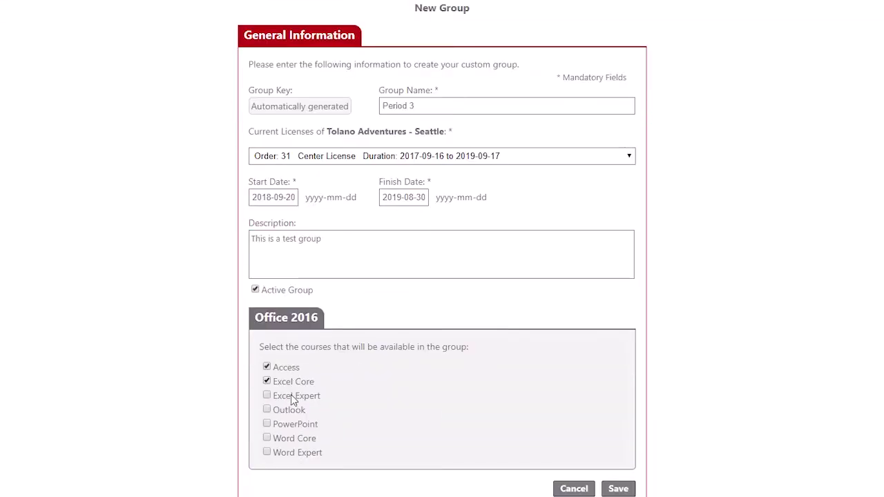
click(291, 410)
click(292, 425)
click(292, 439)
click(291, 453)
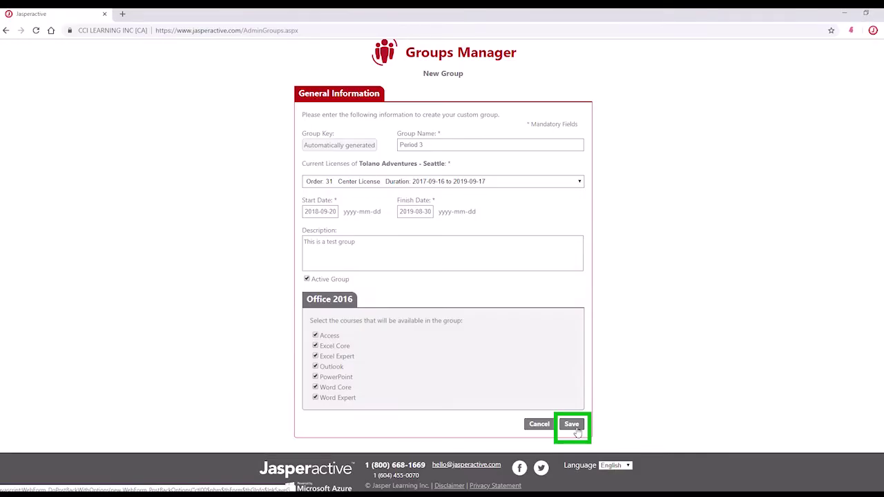
click(743, 415)
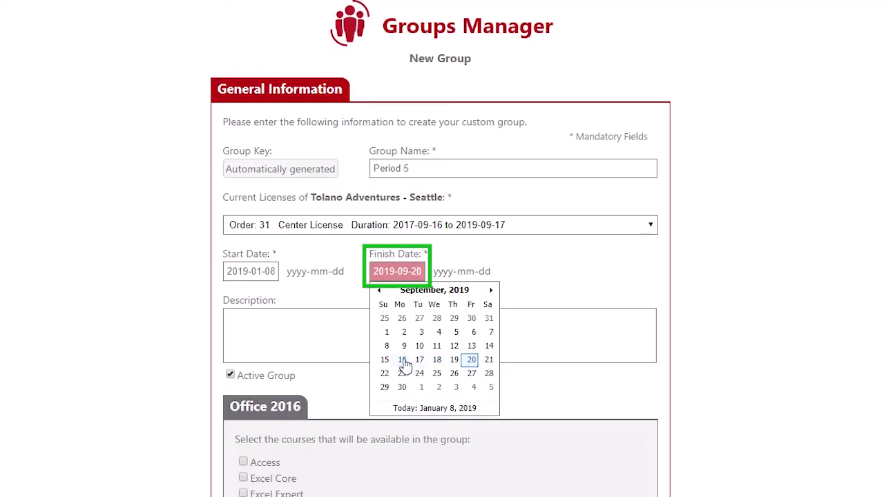
Step: Change the group's finish date and attempt saving with a date outside the licence duration
click(405, 361)
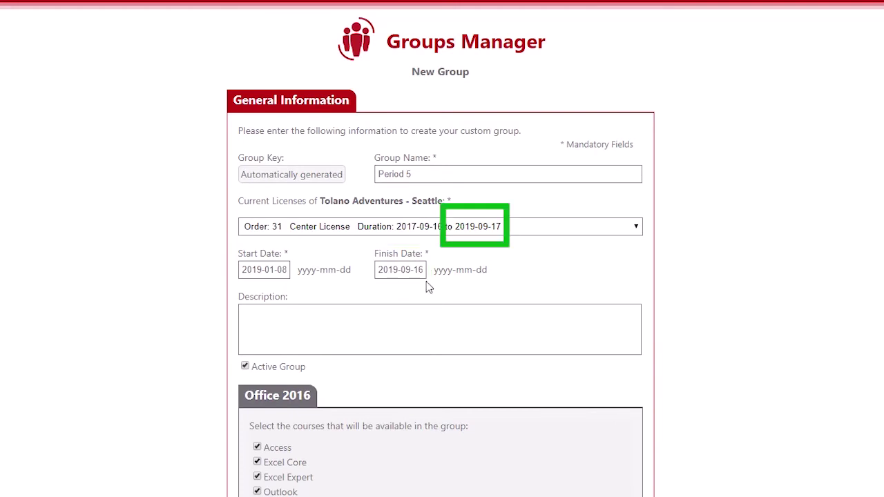
scroll(656, 350, down, 3)
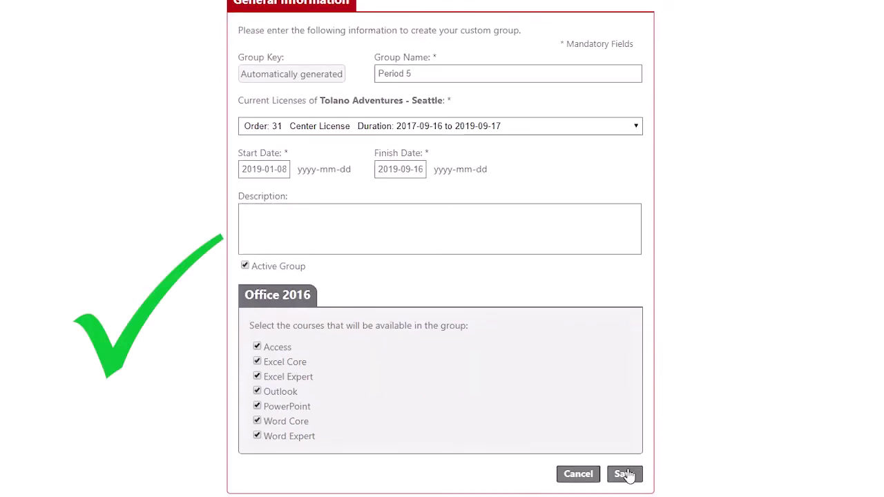
click(624, 474)
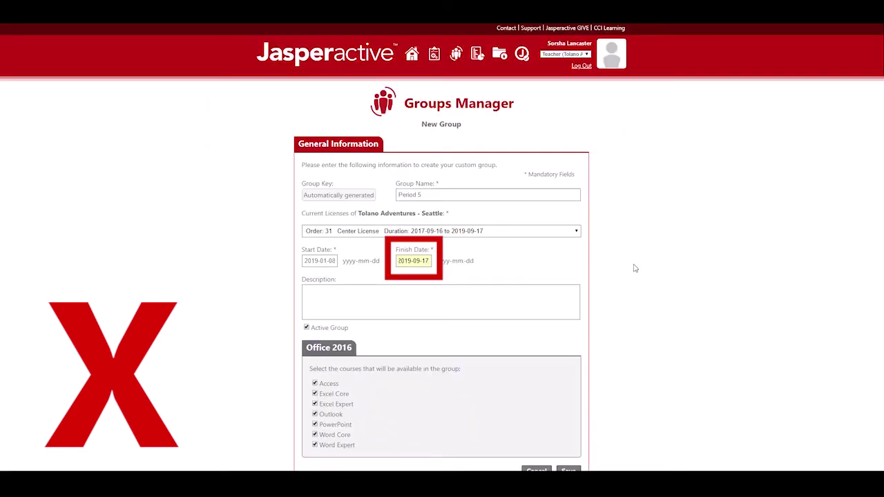
scroll(636, 268, down, 2)
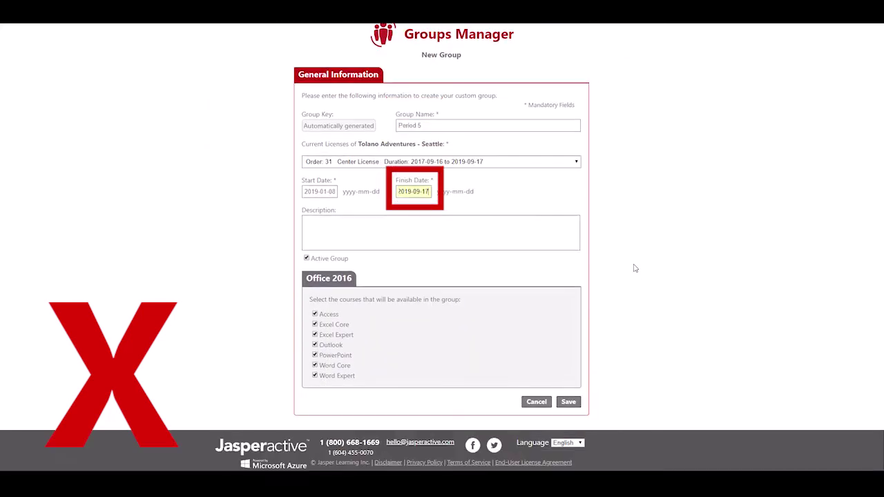
click(569, 402)
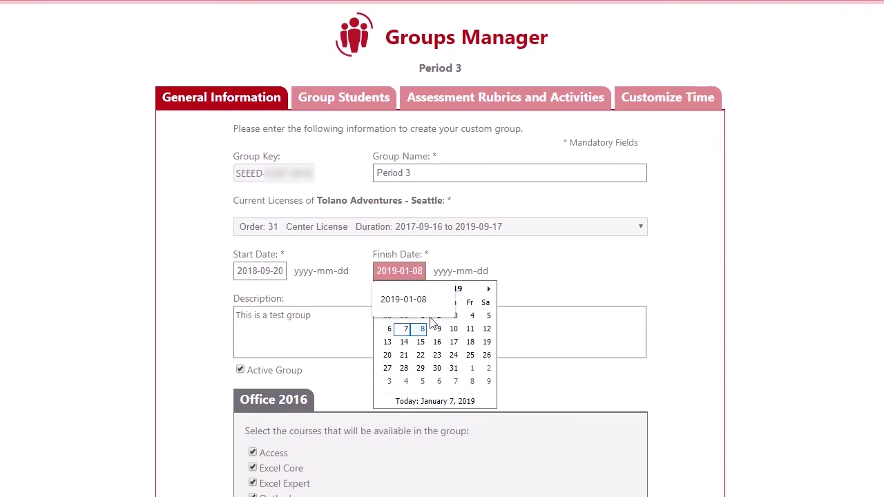
Step: Keep 2019-01-08 as the finish date and copy the group key
click(423, 331)
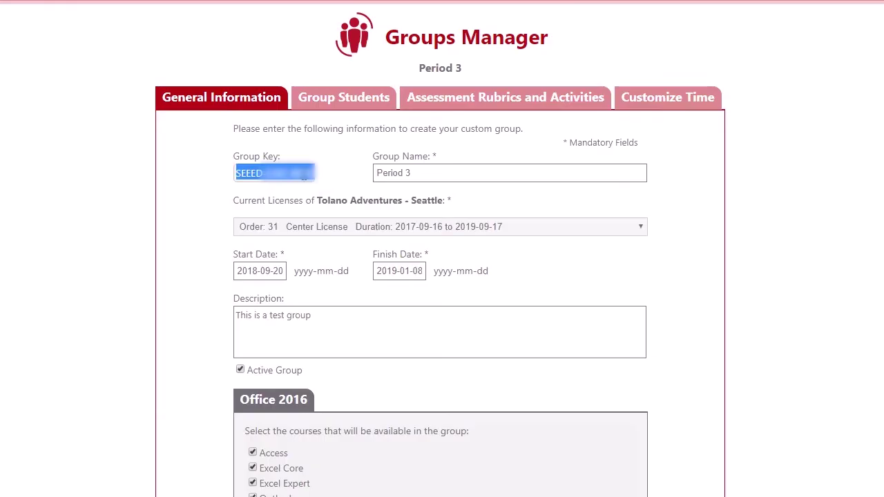
right_click(304, 174)
click(350, 184)
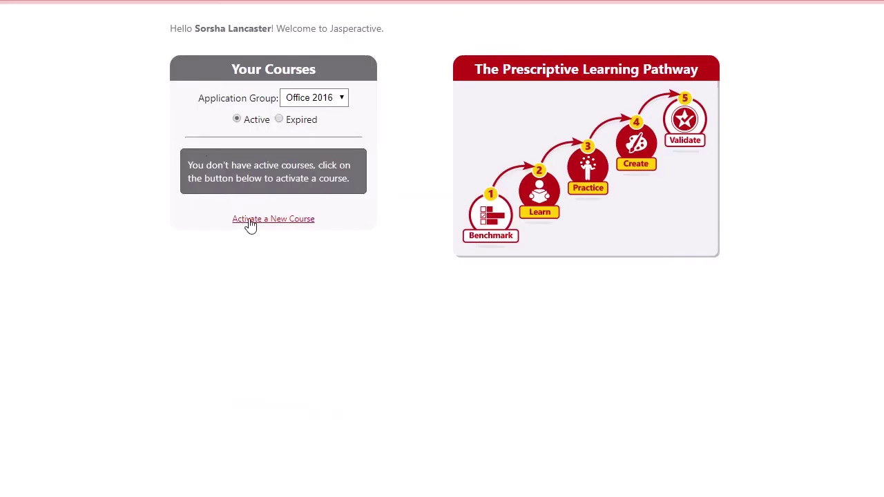
Step: Paste the group key as a new activation code and confirm activating the seven Office 2016 courses
click(68, 441)
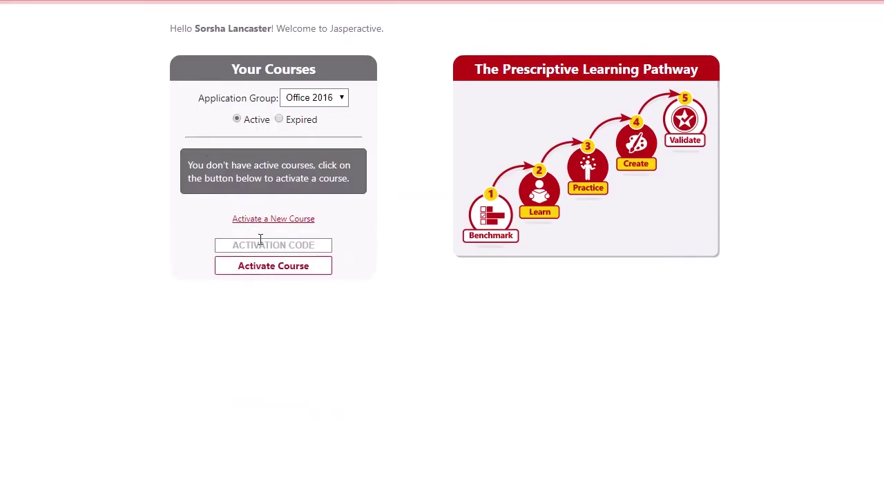
click(260, 245)
key(ctrl+v)
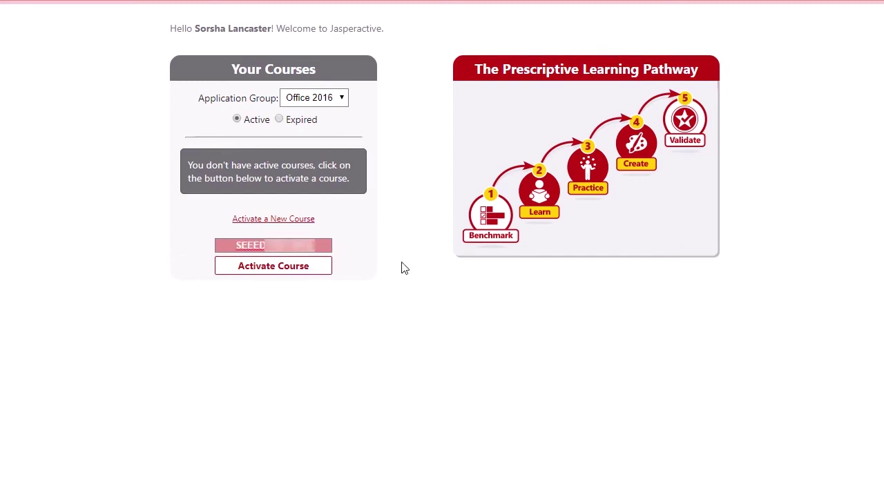
click(326, 266)
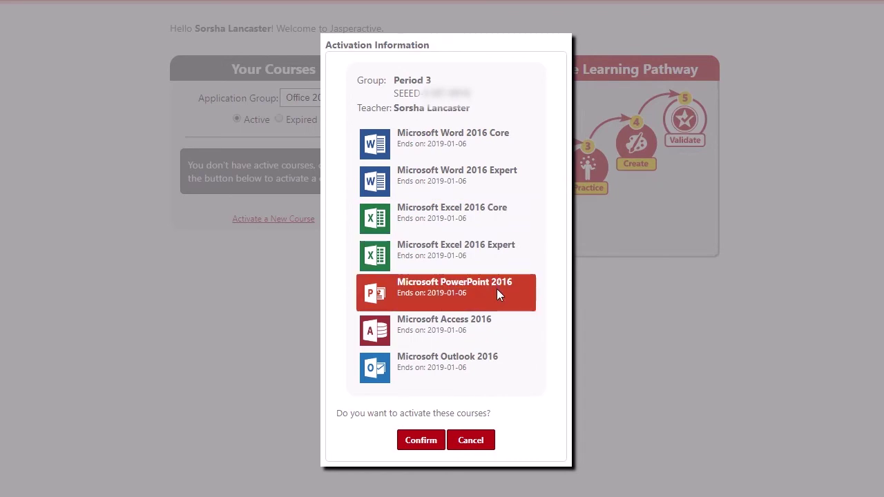
click(430, 445)
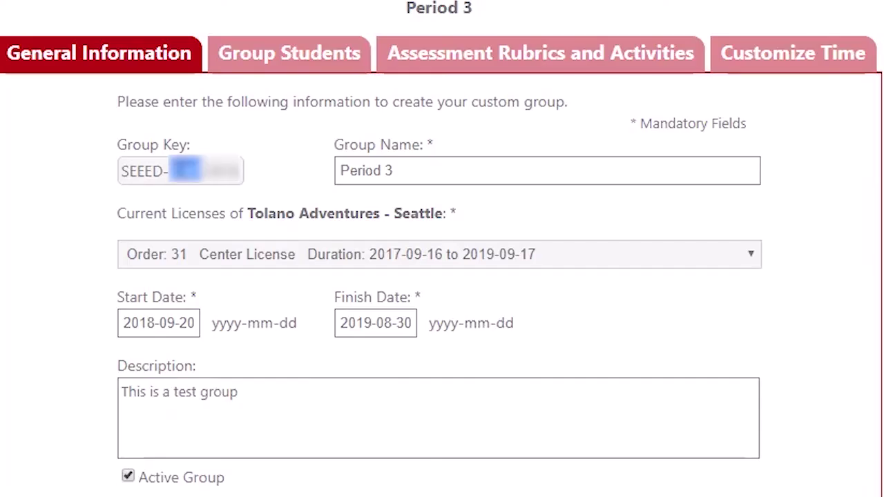
Step: Copy the Period 3 group key
triple_click(180, 180)
right_click(179, 181)
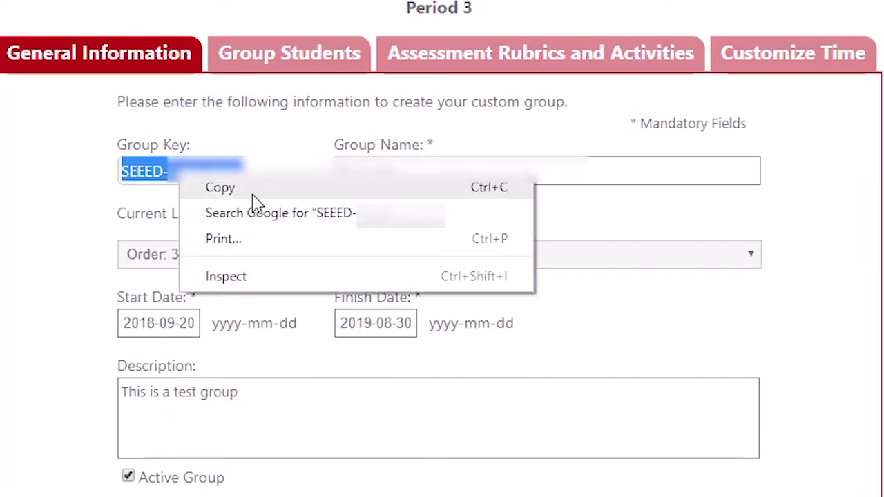
click(255, 196)
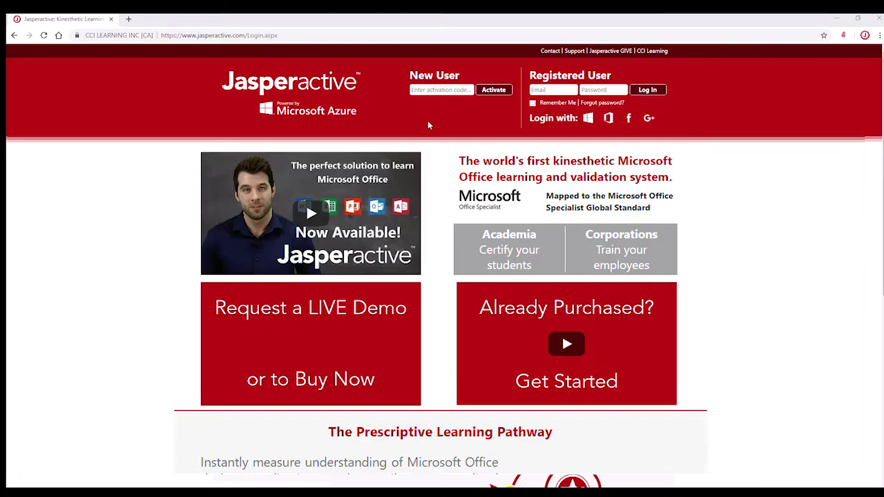
Step: Paste the key as the New User activation code, activate it, and skip account linking
click(428, 90)
key(ctrl+v)
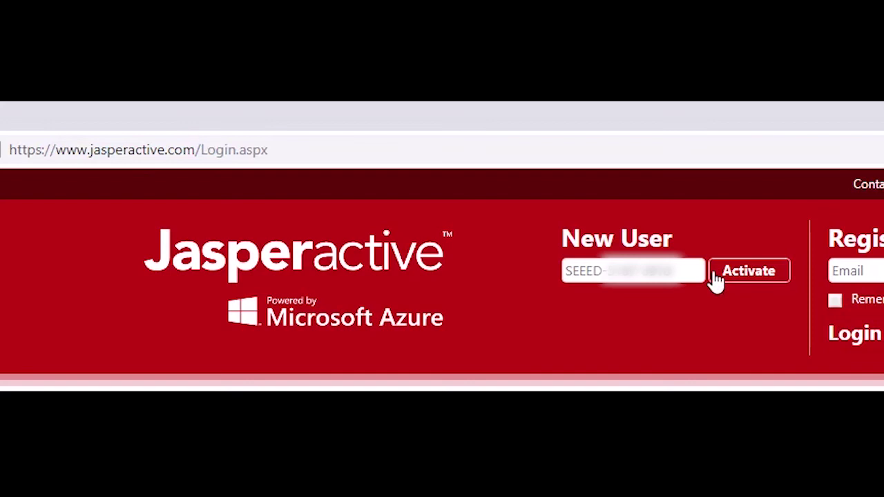
click(717, 276)
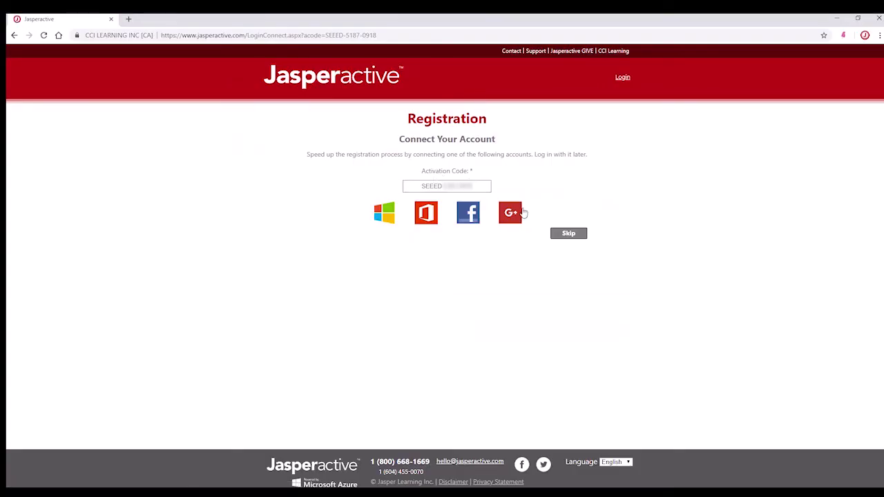
click(583, 236)
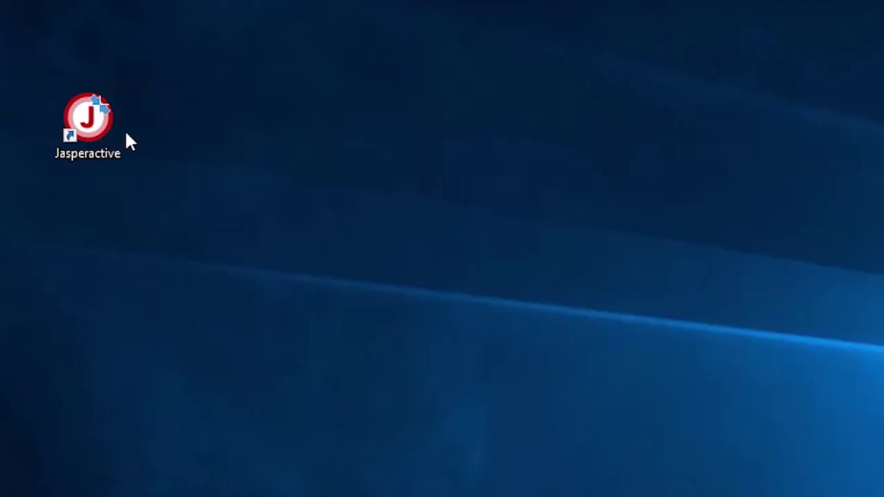
click(122, 135)
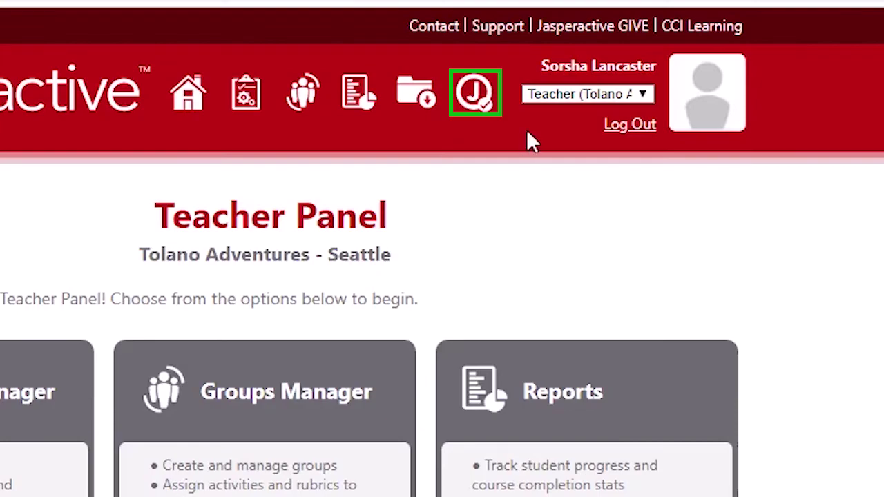
click(473, 104)
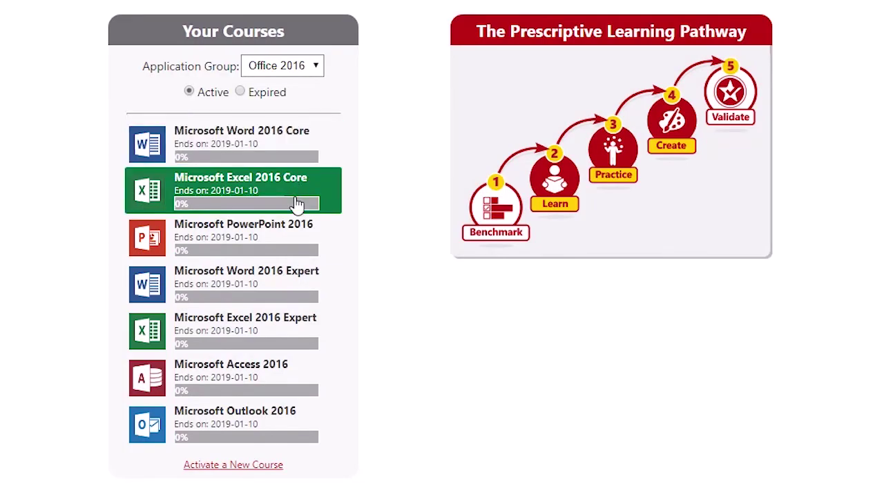
click(296, 242)
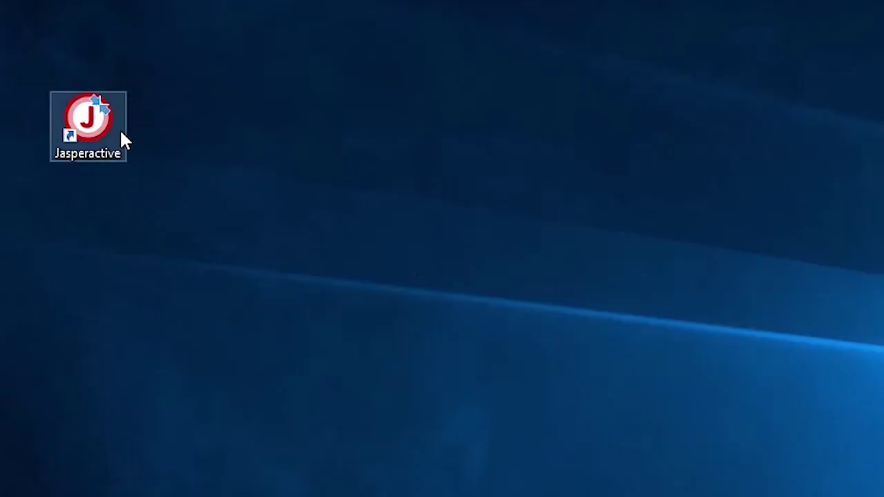
click(121, 134)
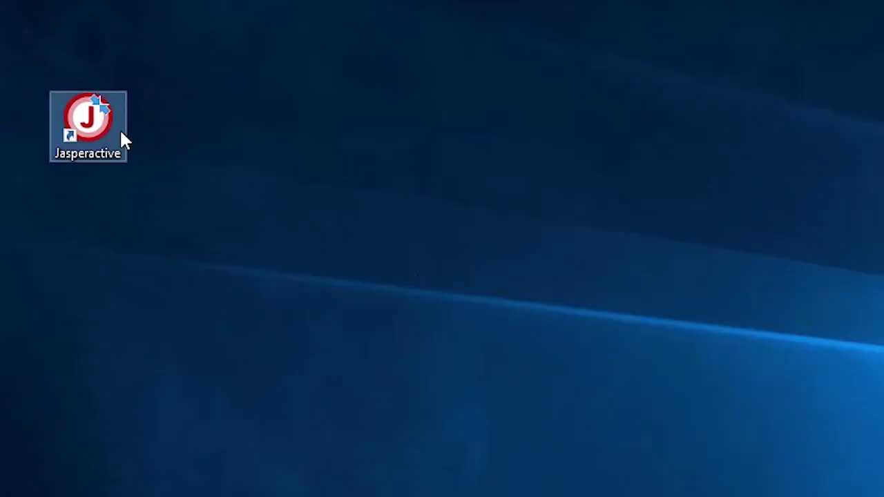